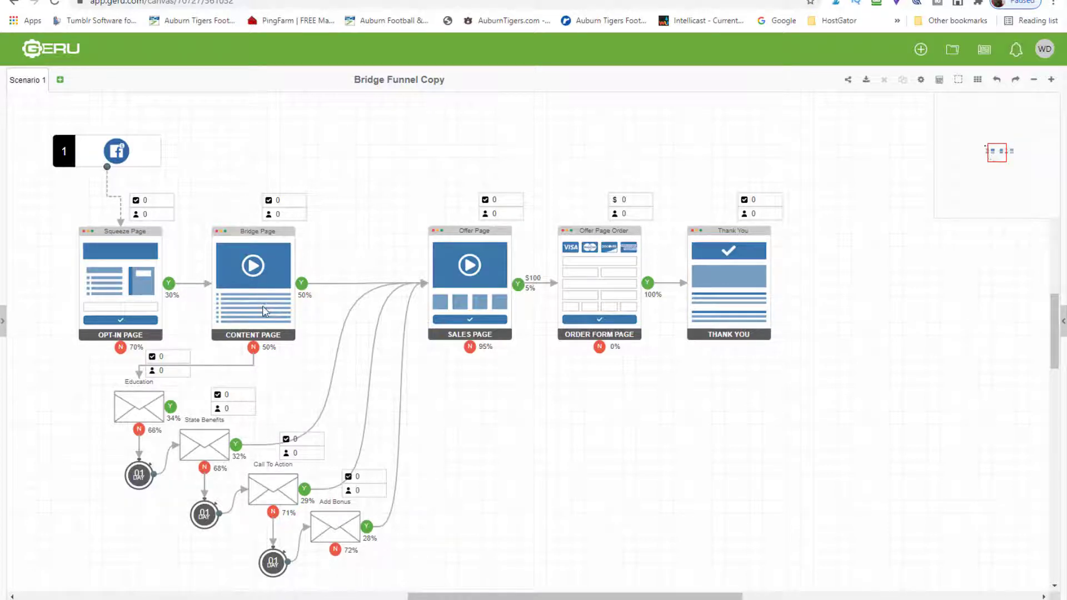
Preview and dismiss the landing page's Get Started email popup, then show the confirmation page
click(311, 2)
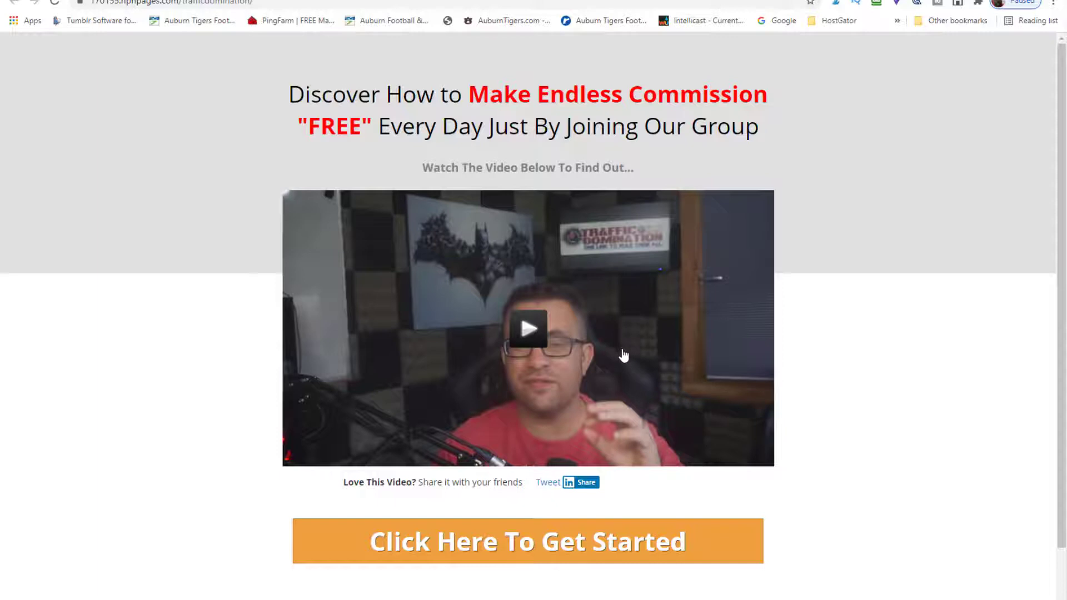
click(525, 559)
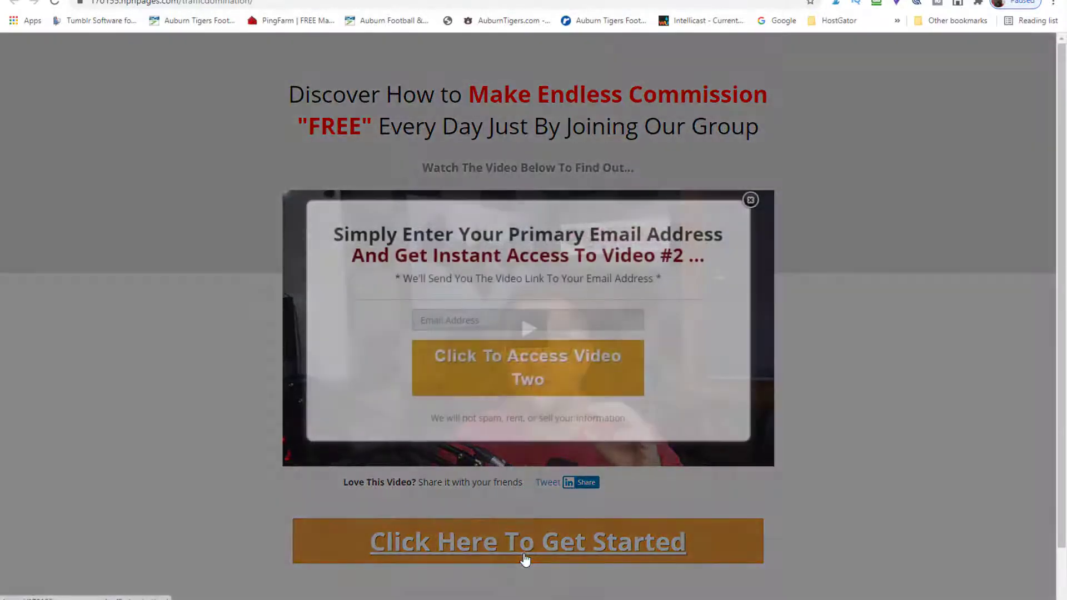
click(751, 200)
click(389, 0)
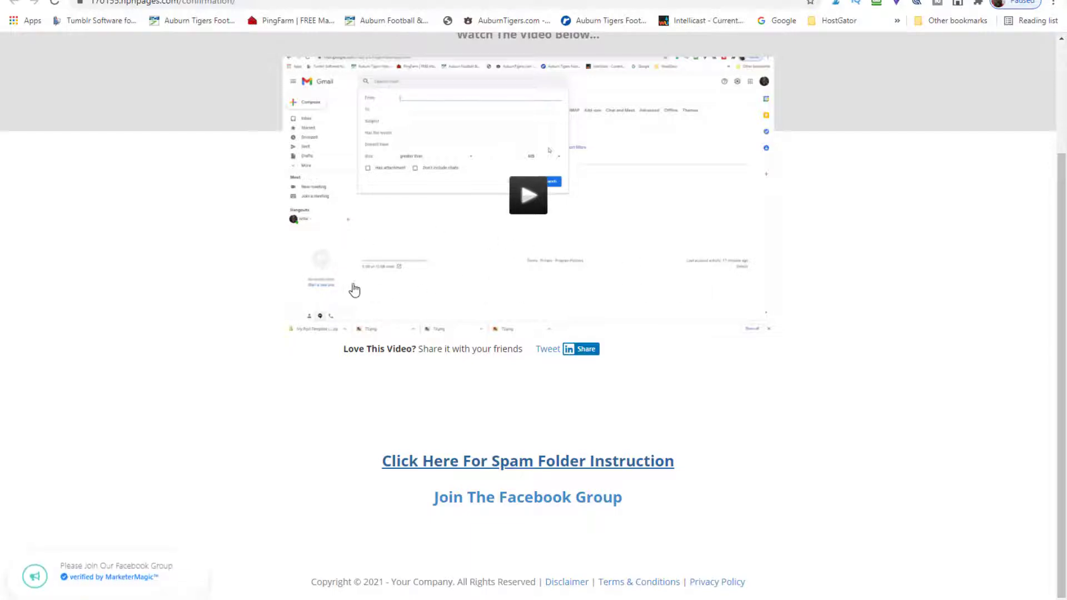
Follow the Spam Folder Instruction link to Lifewire and scroll through its Gmail safelist steps
click(532, 461)
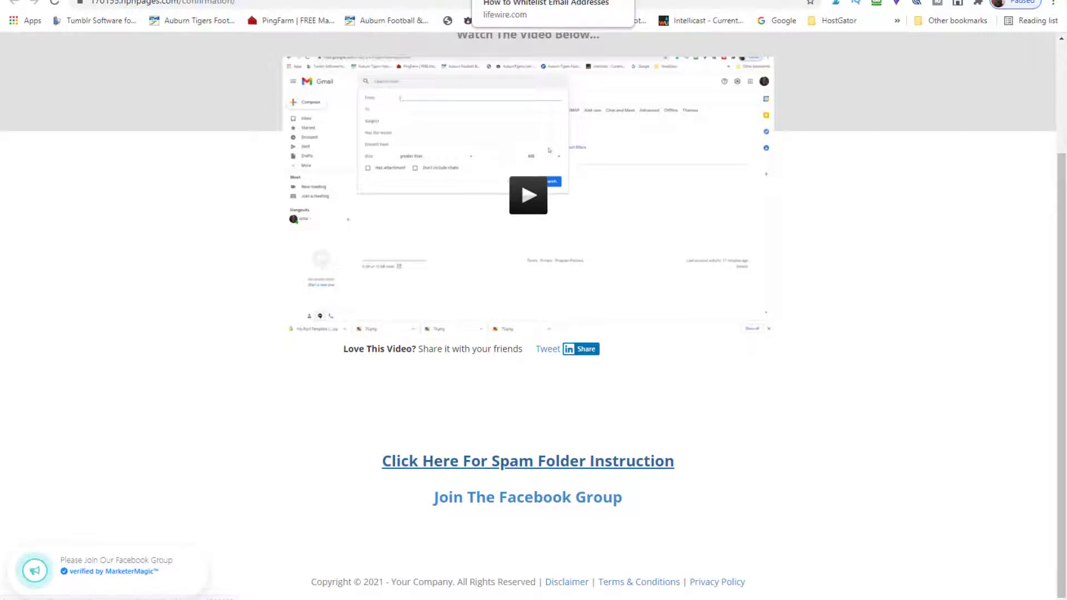
click(622, 1)
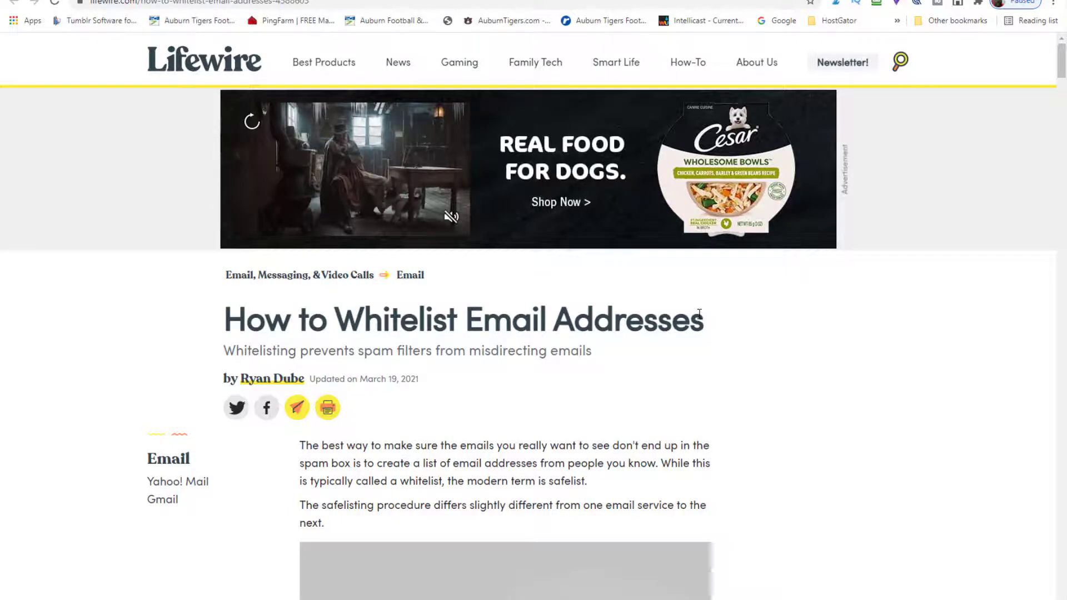
scroll(699, 313, down, 8)
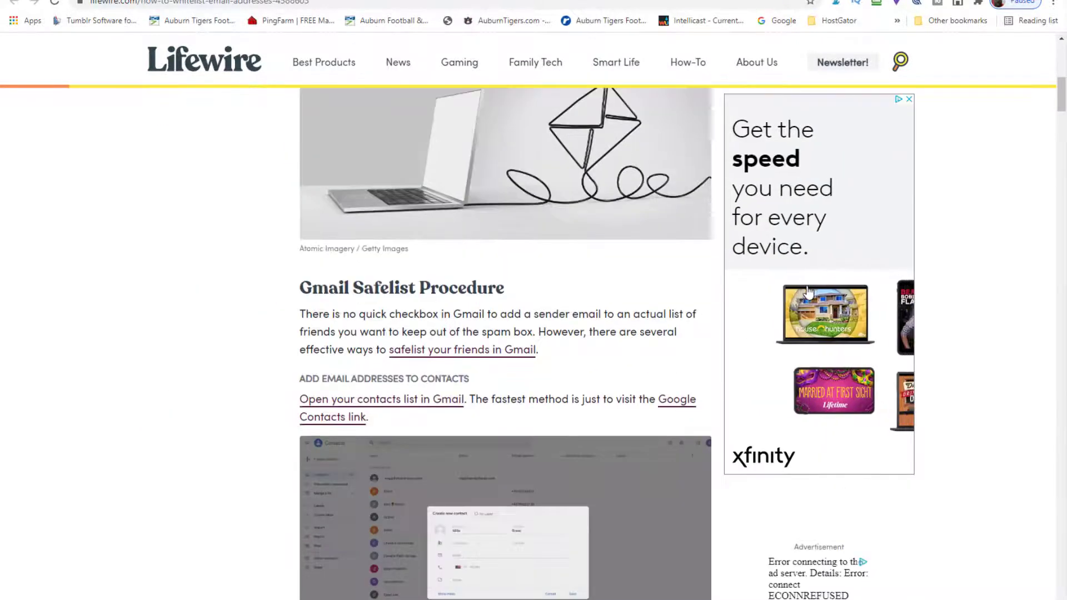
scroll(841, 291, down, 12)
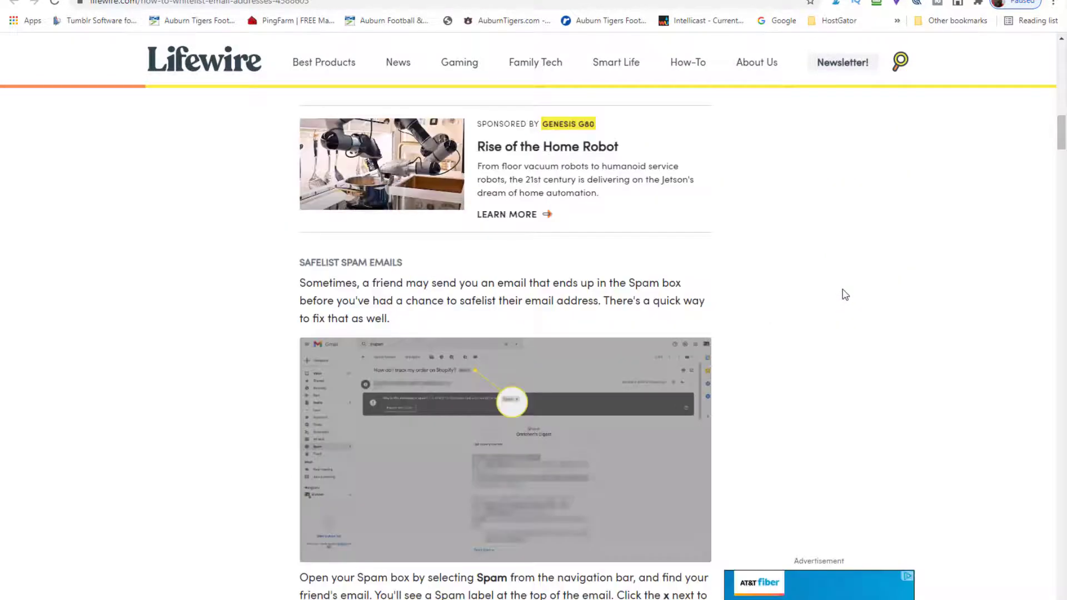
scroll(844, 292, down, 5)
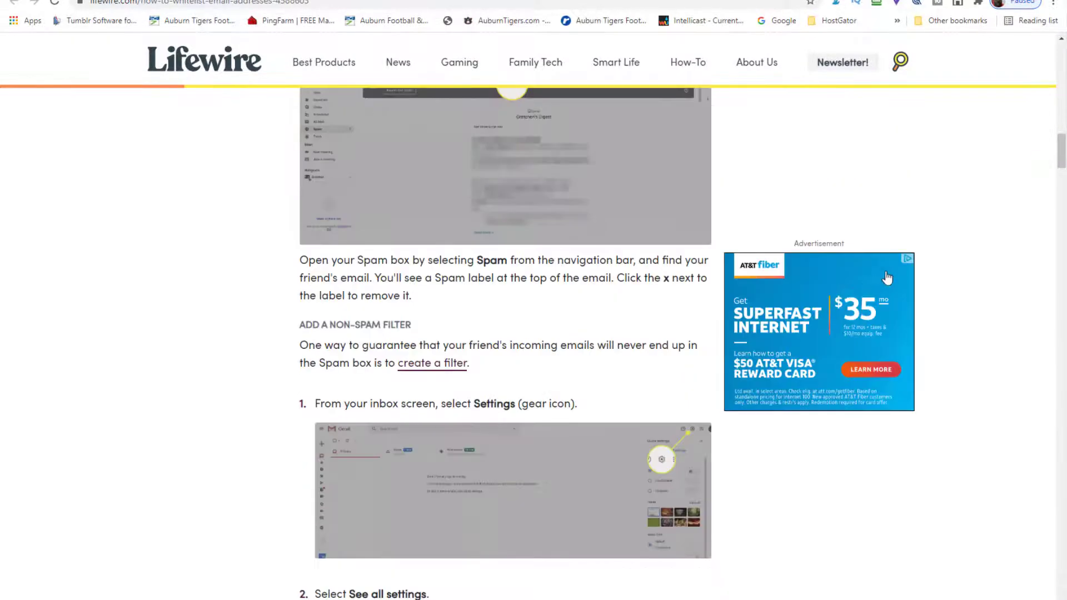
scroll(906, 264, up, 15)
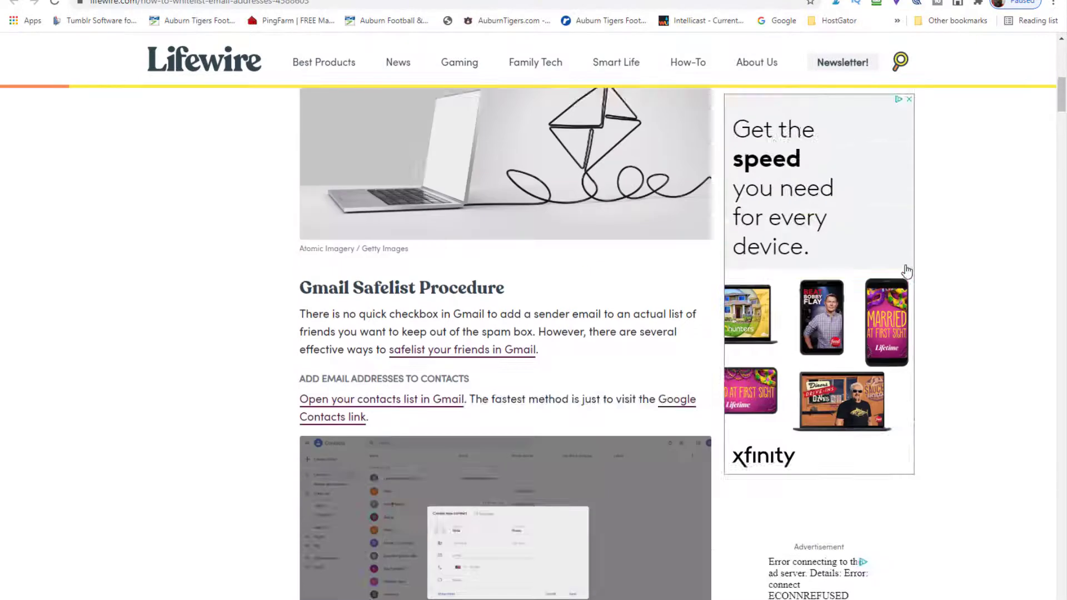
scroll(906, 273, up, 2)
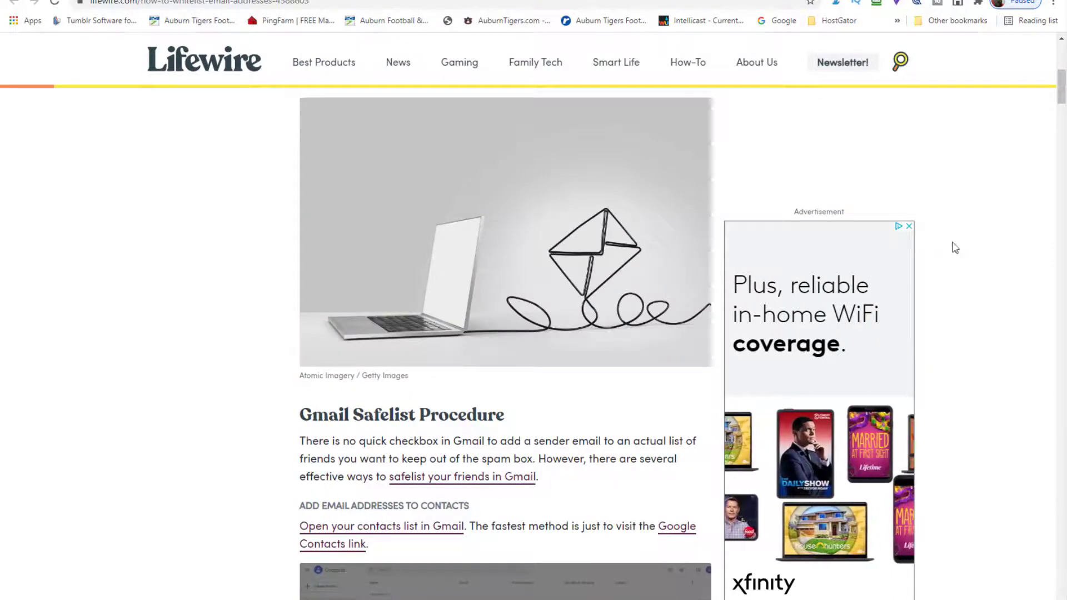
scroll(998, 265, down, 1)
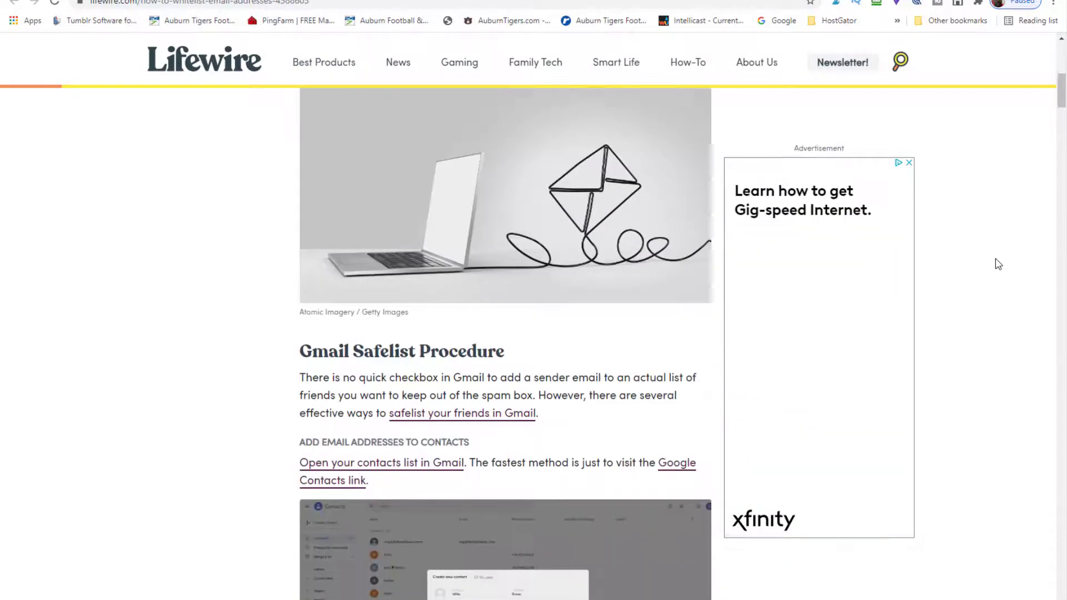
scroll(999, 265, down, 8)
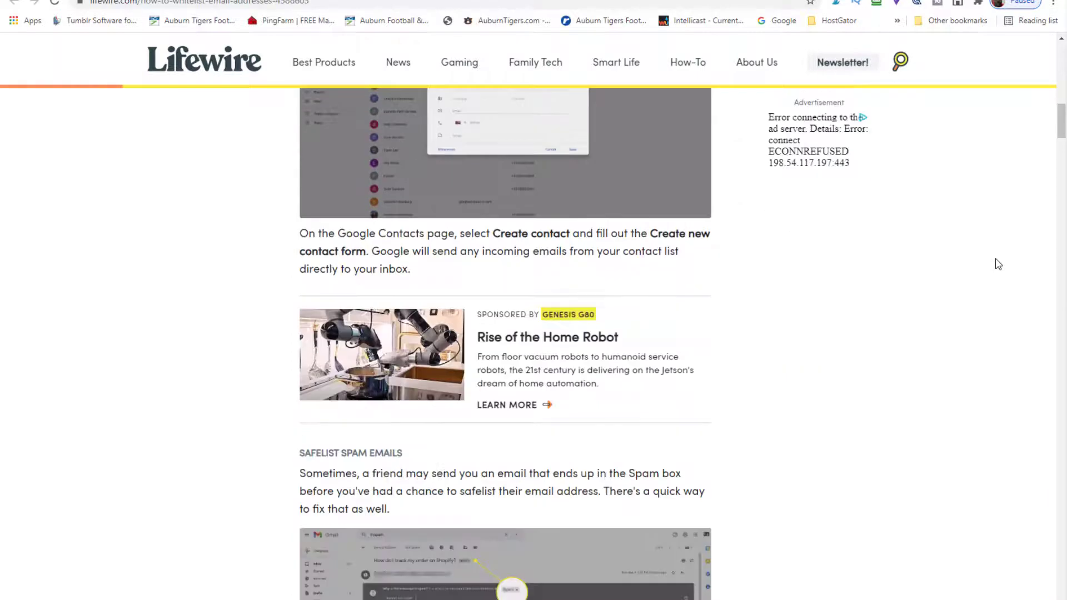
scroll(999, 264, down, 18)
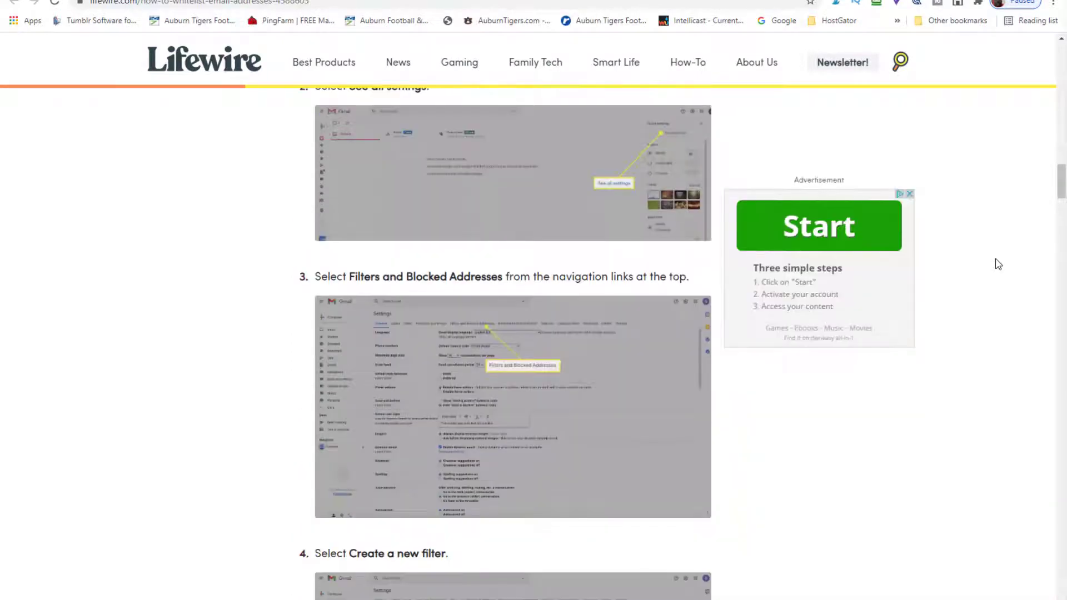
scroll(999, 265, down, 5)
scroll(997, 264, up, 9)
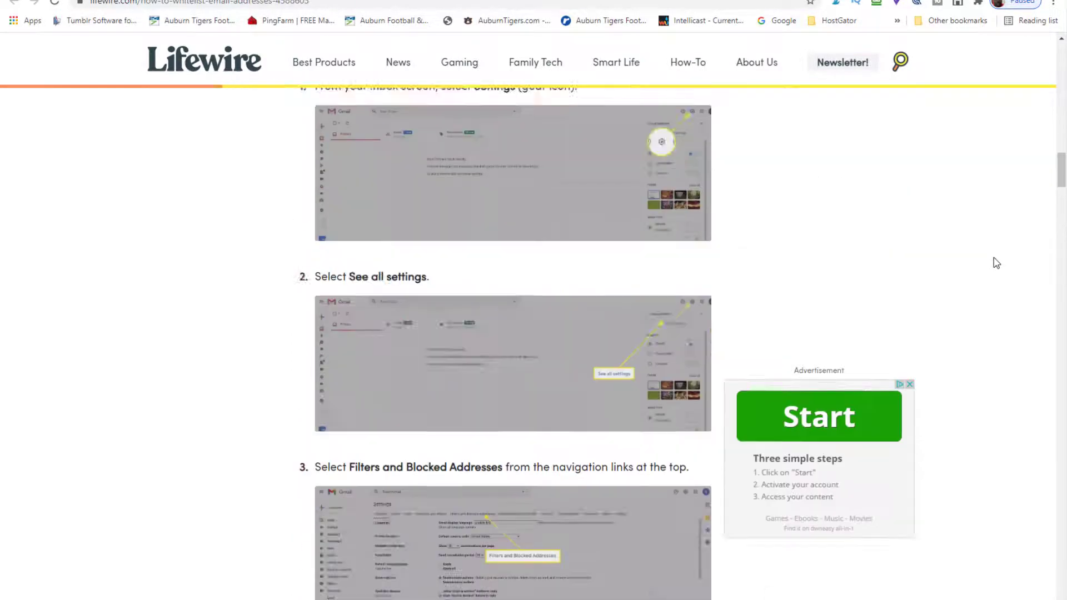
scroll(997, 261, up, 15)
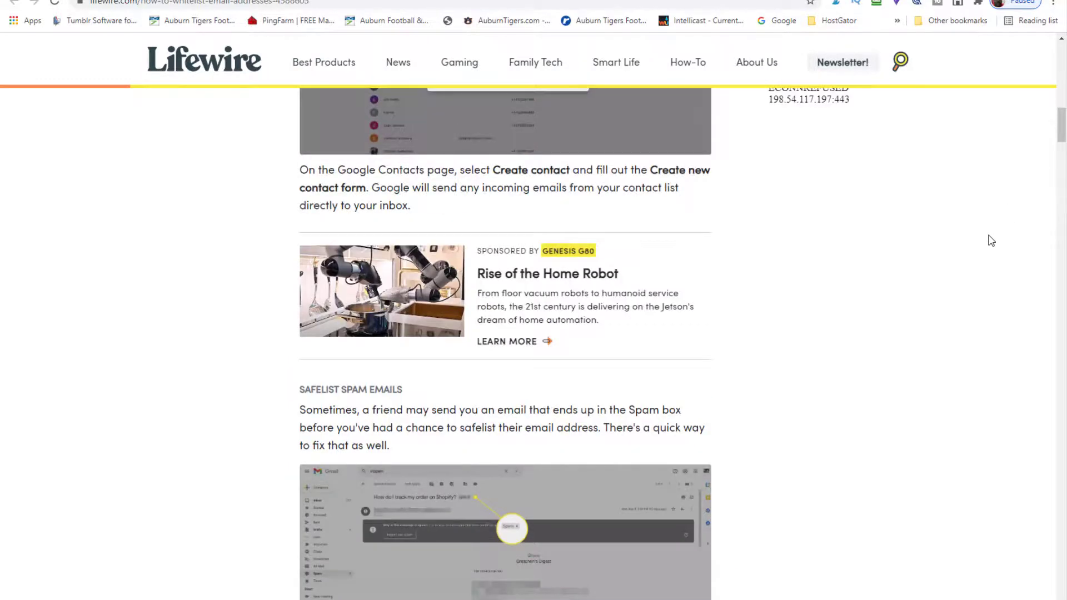
scroll(991, 240, up, 14)
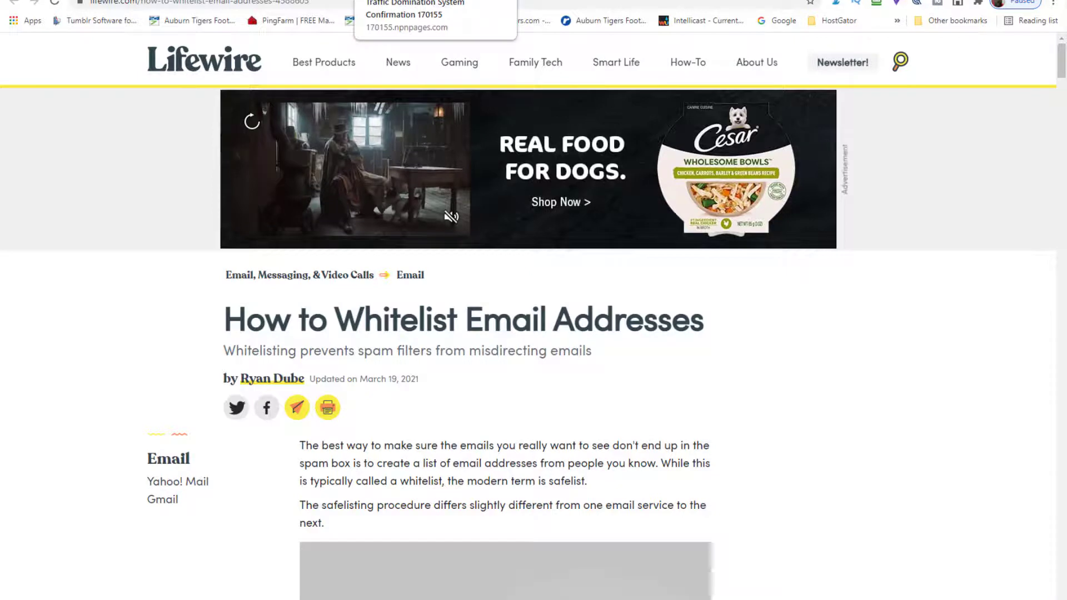
Revisit the funnel's confirmation page, then switch to the Gmail inbox with 30 unread messages
click(423, 1)
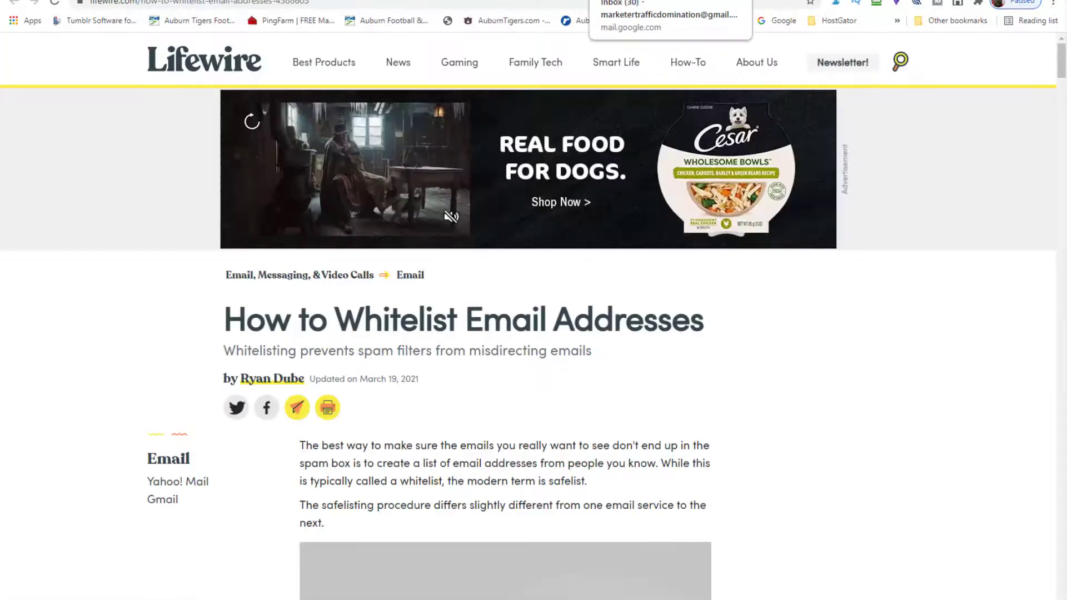
click(670, 1)
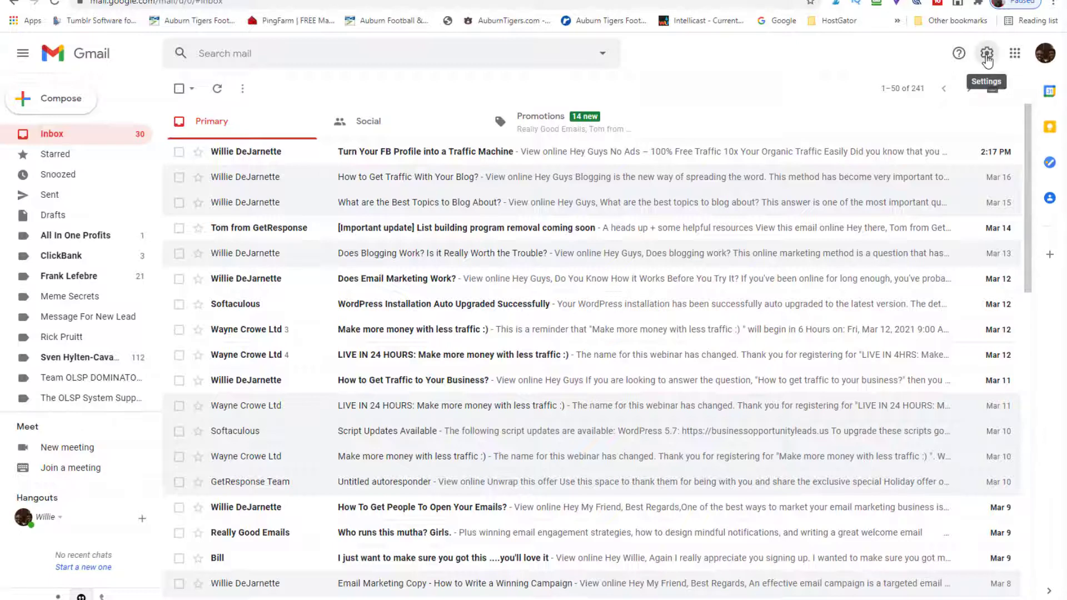
Open Gmail's full settings on the Filters and Blocked Addresses tab and scroll the list
click(987, 55)
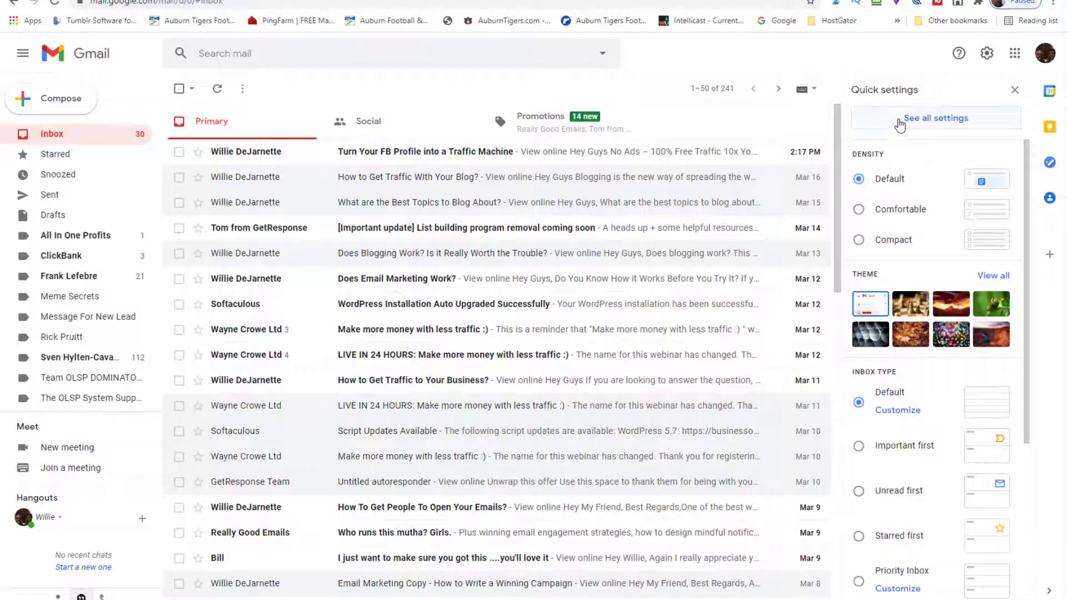
click(947, 121)
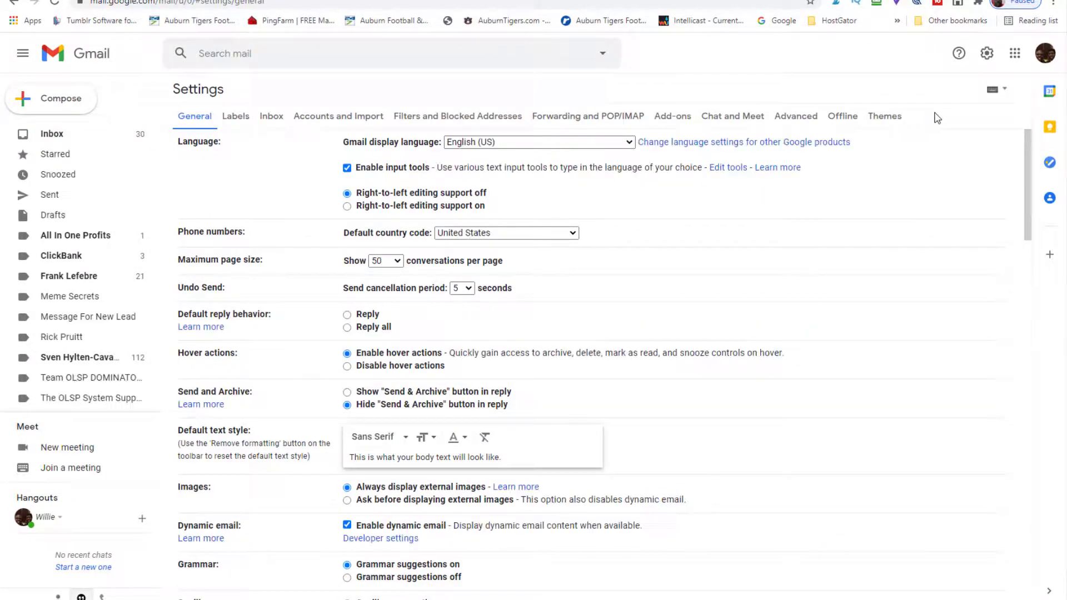
click(466, 121)
scroll(739, 326, down, 10)
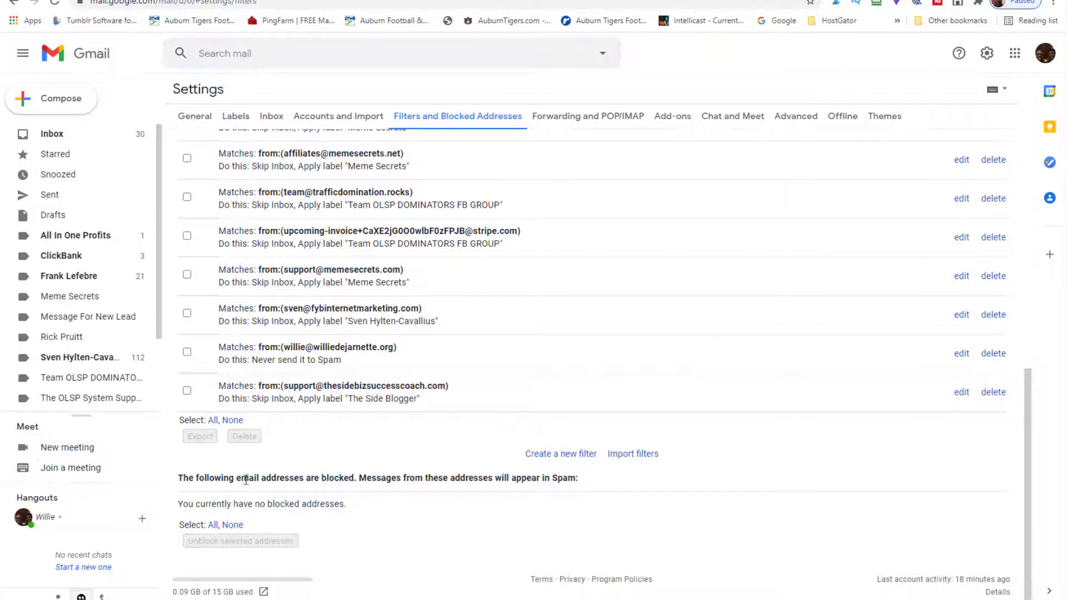
Create a new filter with the funnel sender's address in From and continue to its actions
click(561, 458)
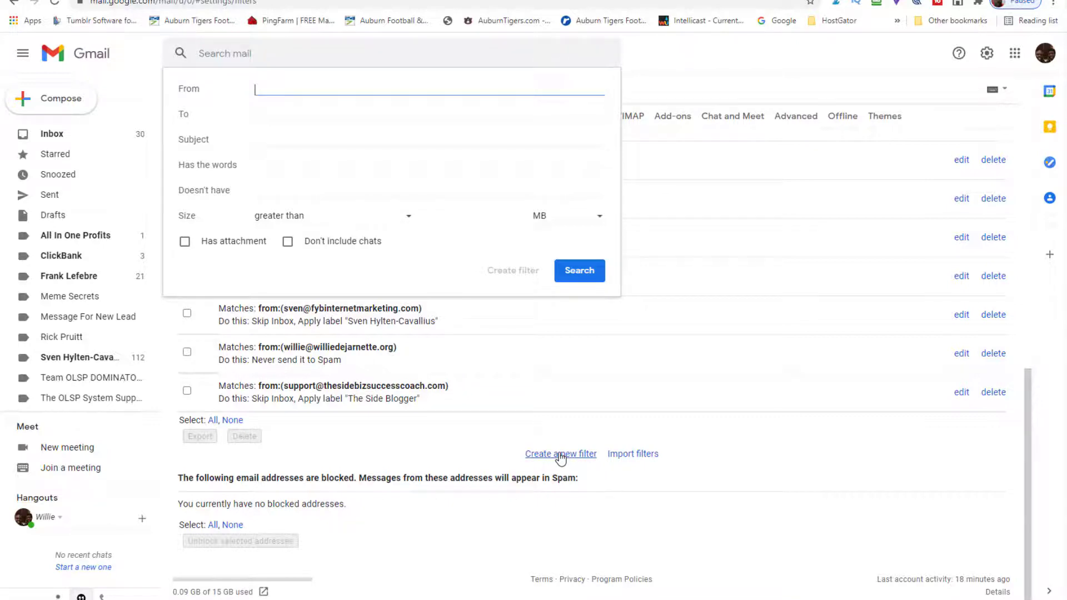
text(w)
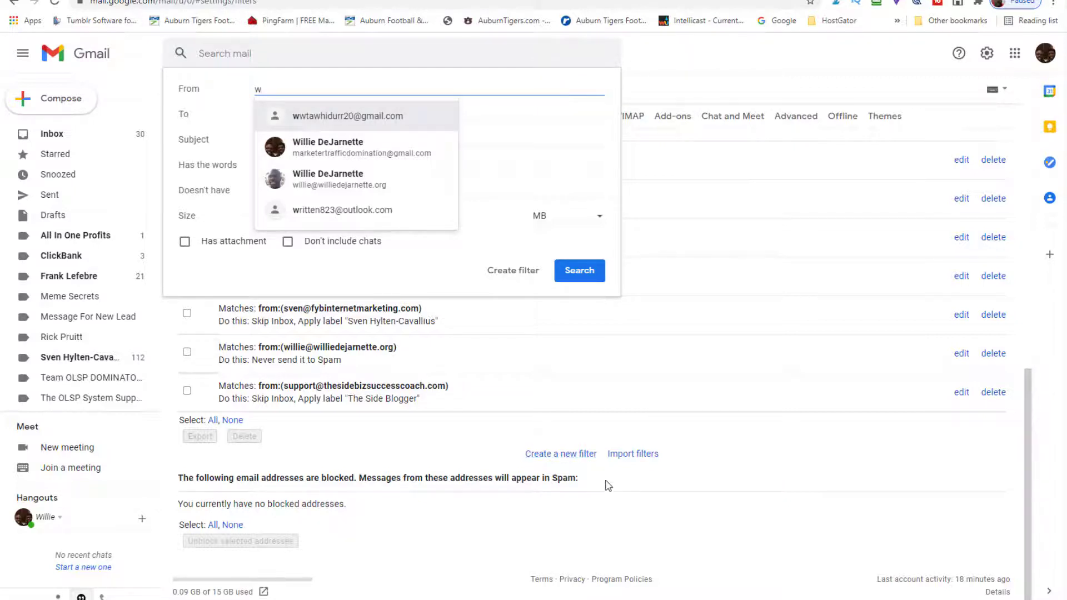
click(330, 179)
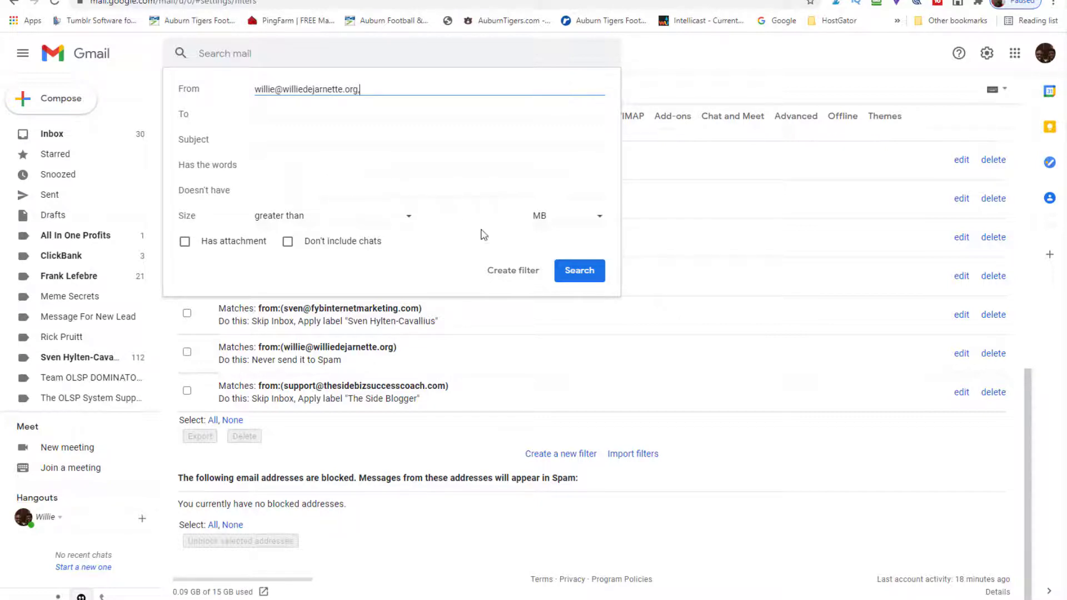
click(514, 271)
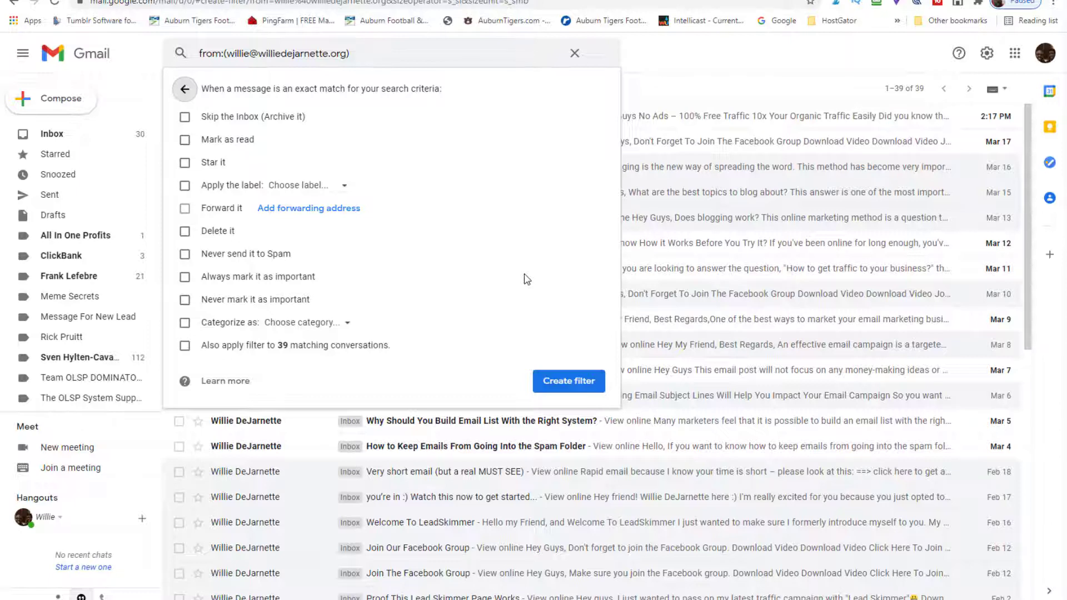
Tick 'Never send it to Spam' and create the filter
click(185, 256)
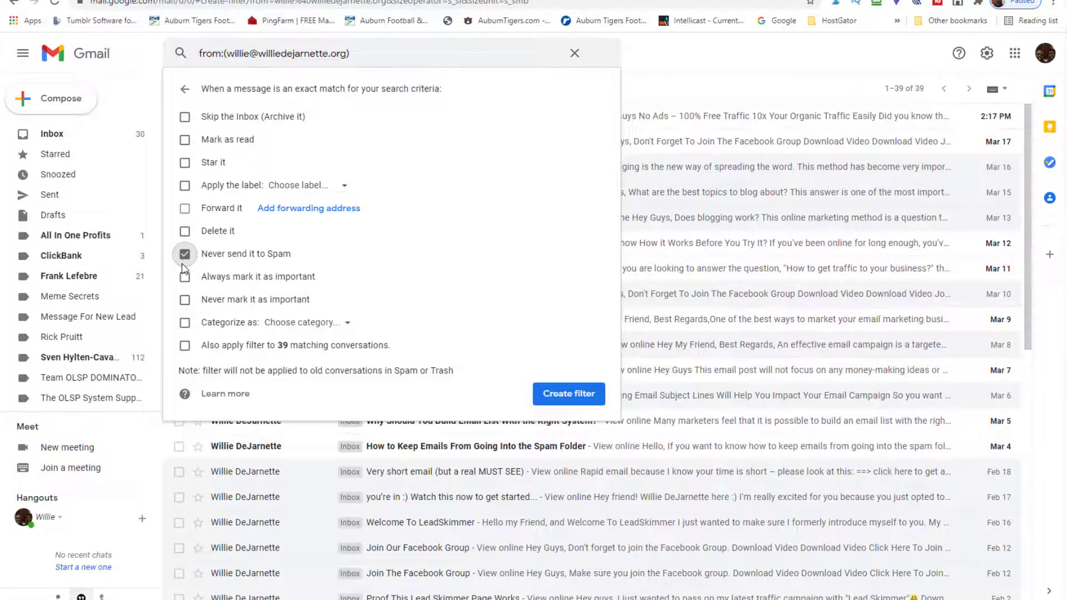
click(566, 407)
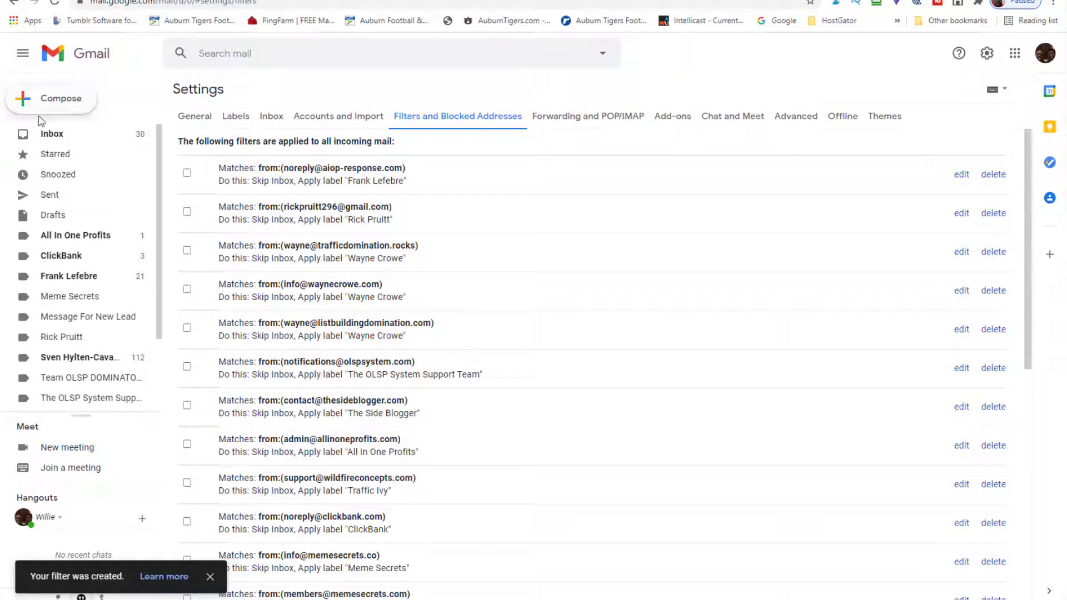
Leave the filter settings by going to Inbox in the sidebar
click(48, 135)
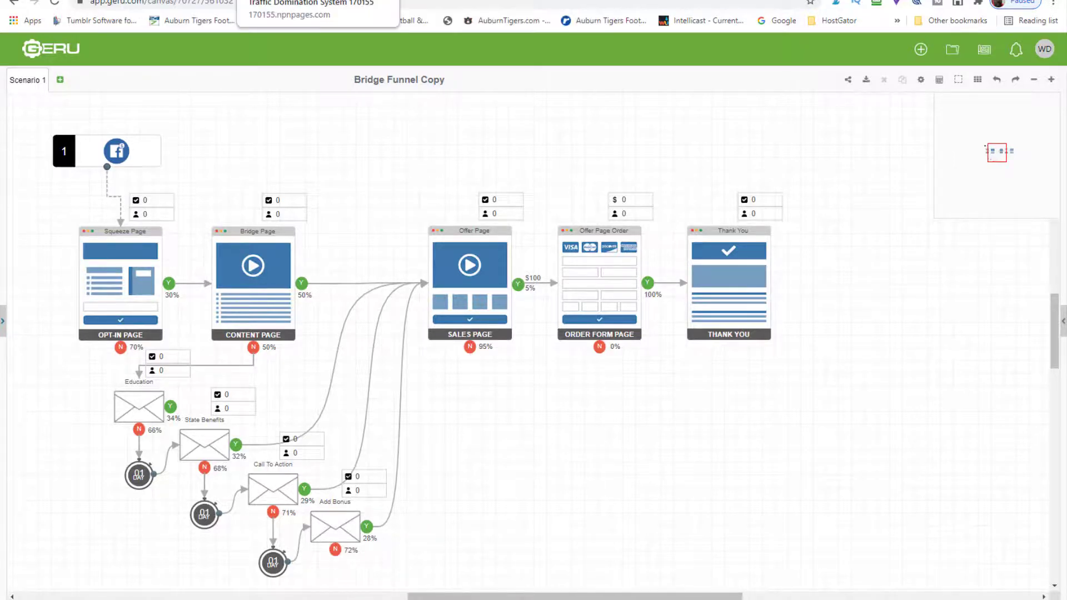
Play and pause the confirmation page's Gmail filter tutorial video, then return to Gmail
click(311, 2)
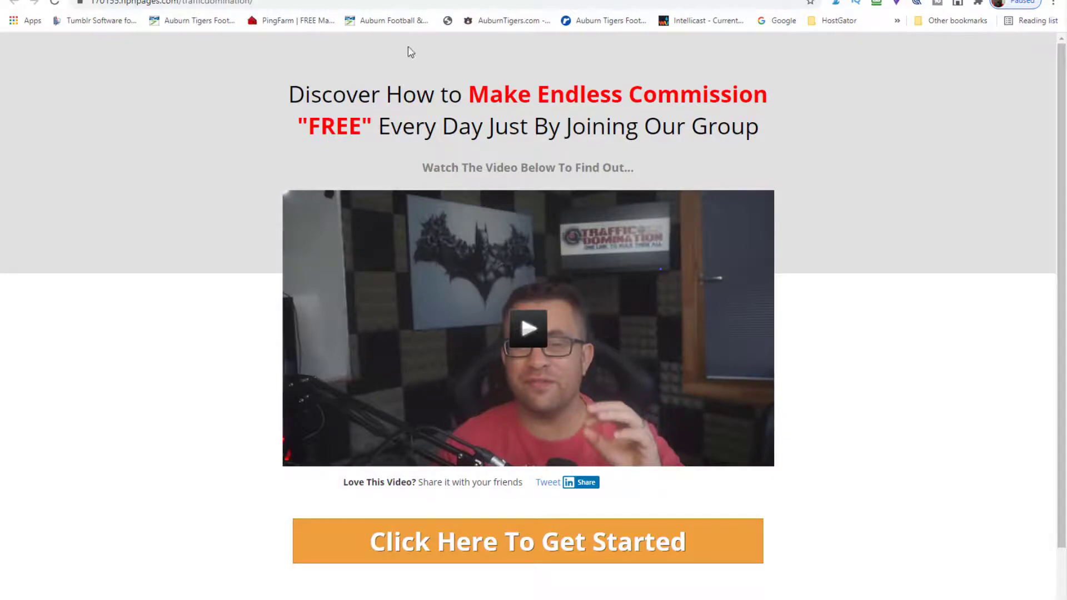
click(411, 4)
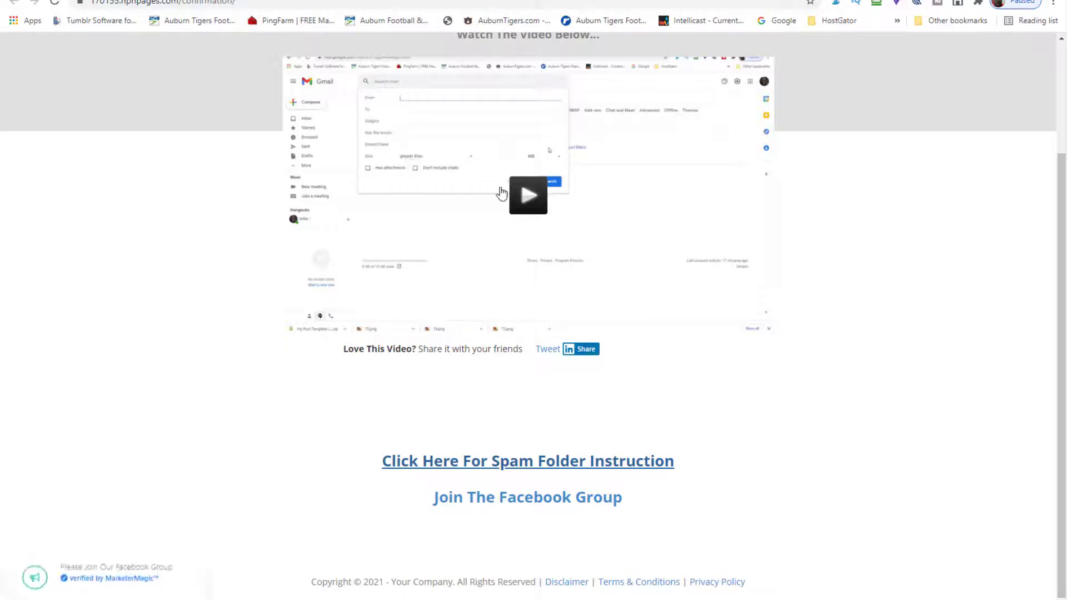
click(527, 195)
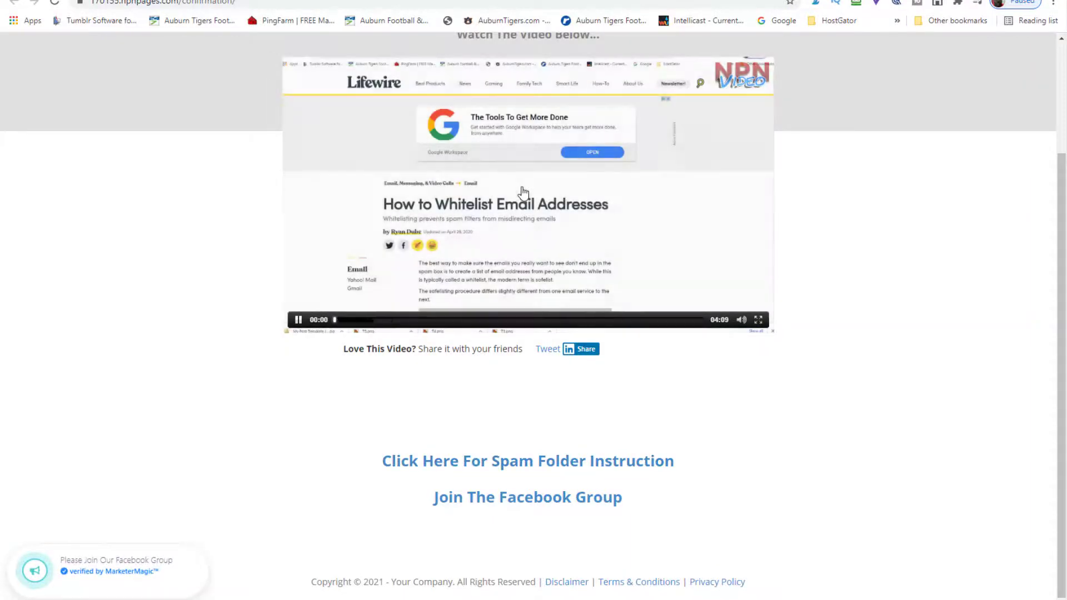
click(296, 326)
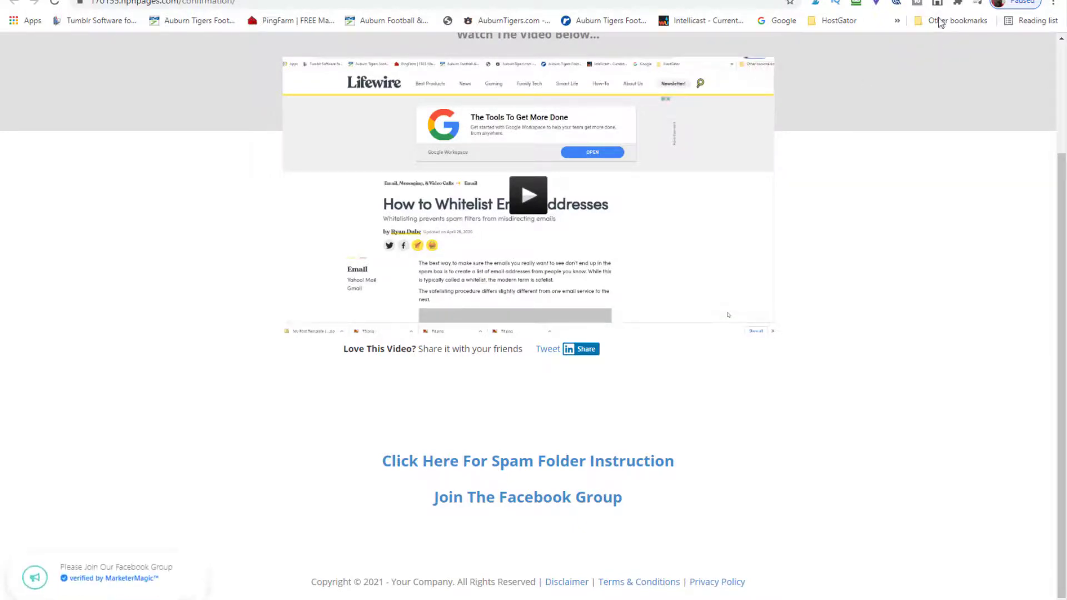
click(611, 0)
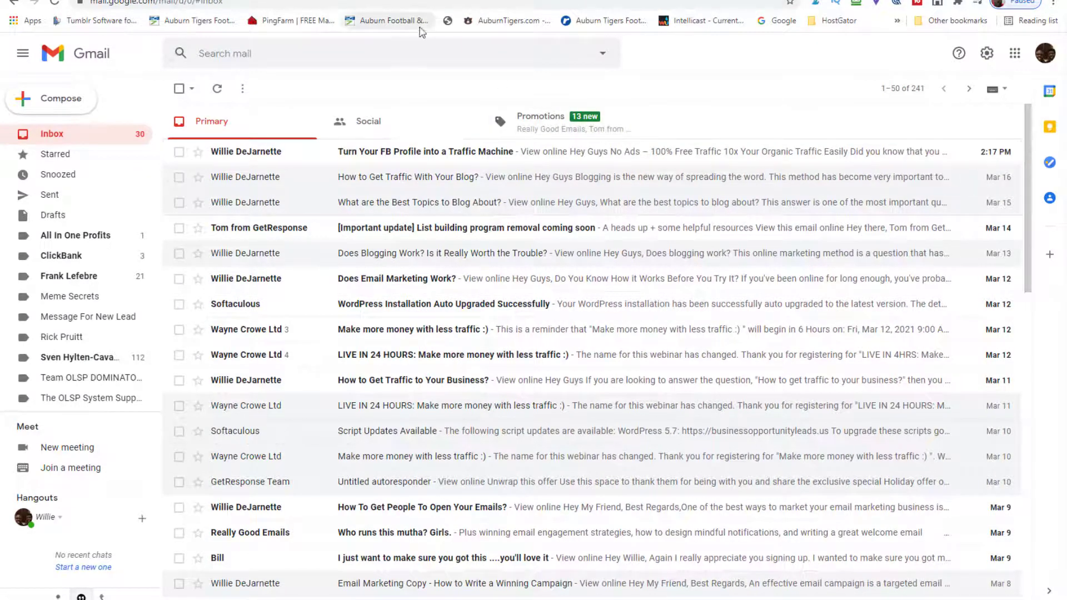
Scroll the Lifewire whitelisting article through its Gmail, Yahoo and Outlook sections and back up
click(489, 0)
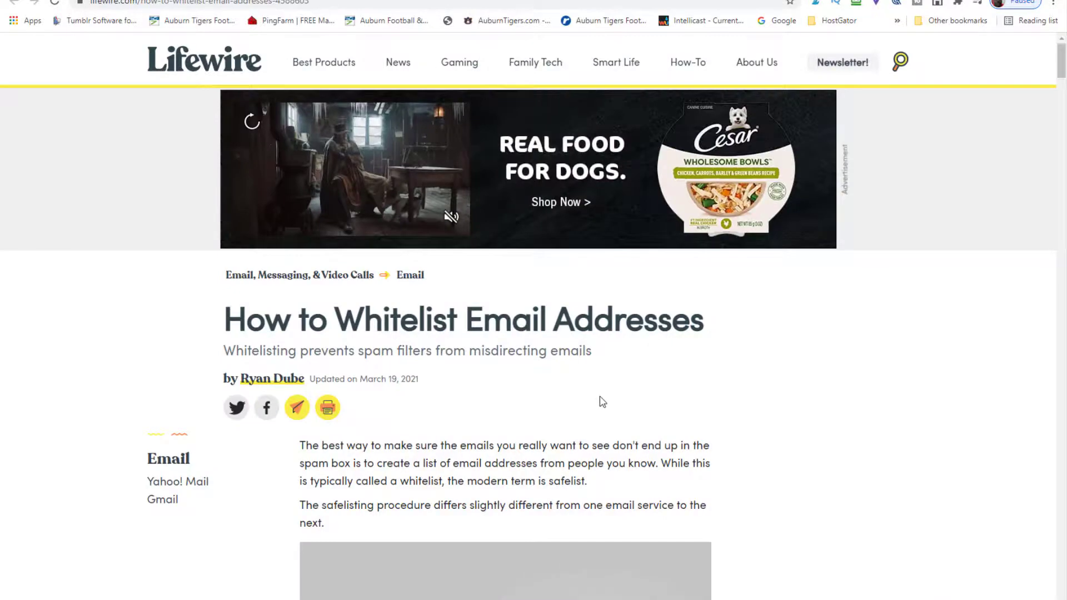
scroll(601, 400, down, 20)
scroll(645, 378, down, 20)
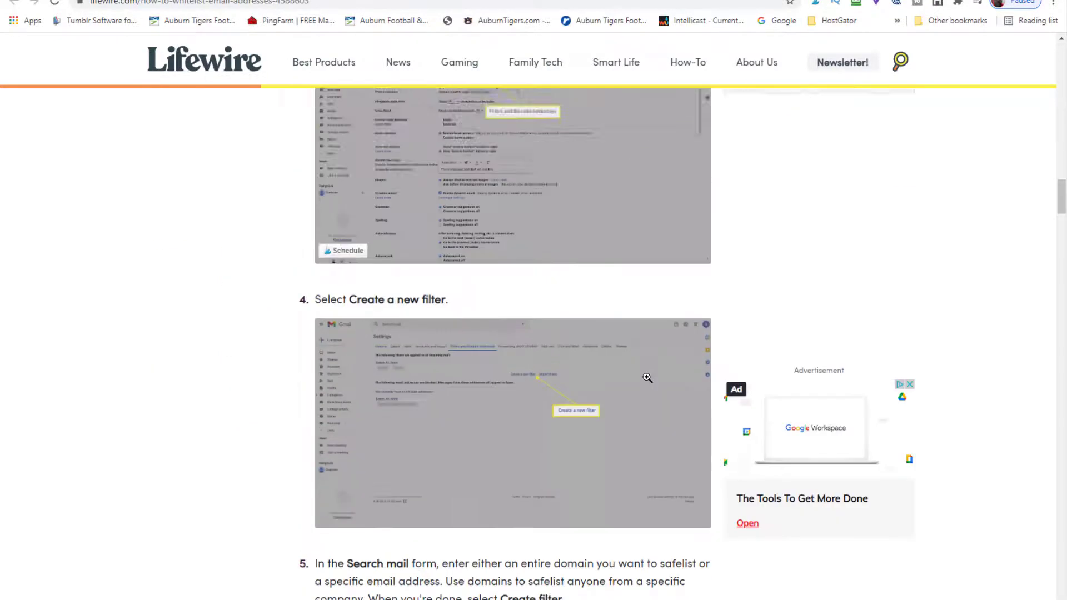
scroll(649, 378, down, 17)
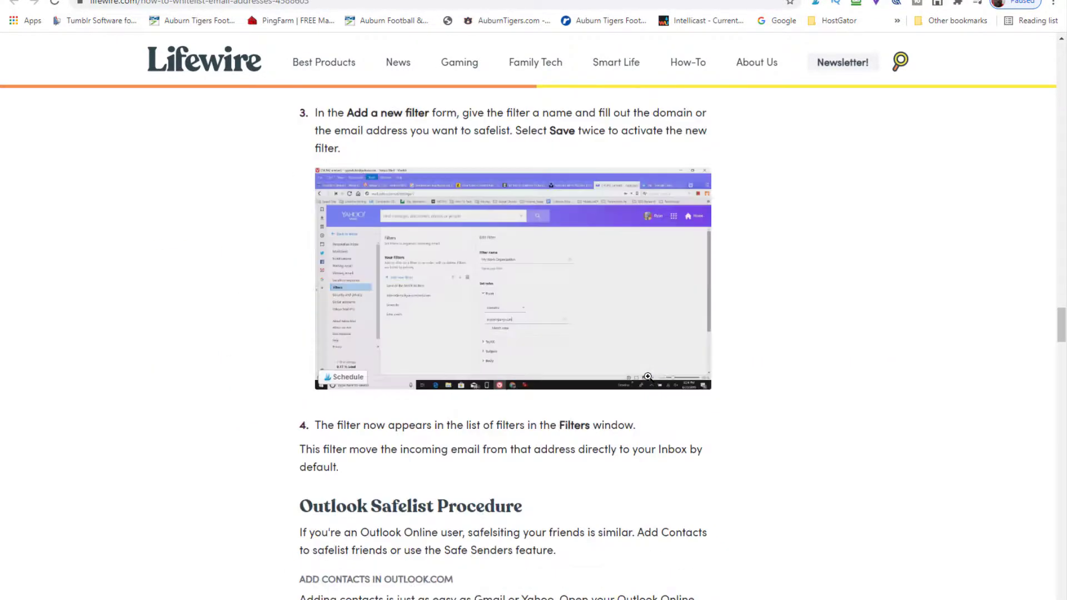
scroll(653, 367, up, 20)
scroll(656, 361, up, 20)
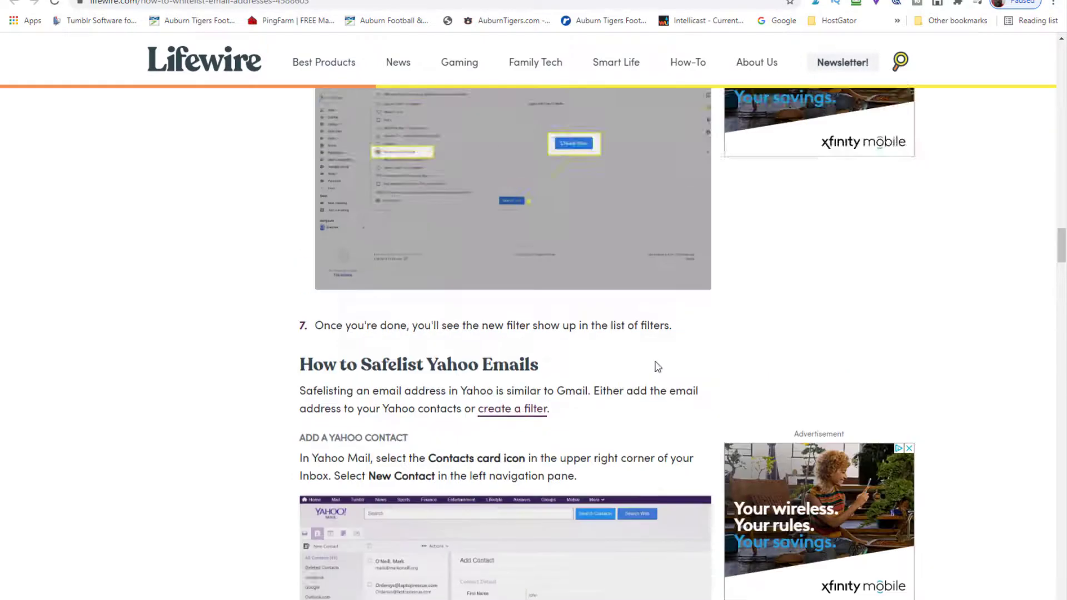
scroll(657, 364, up, 15)
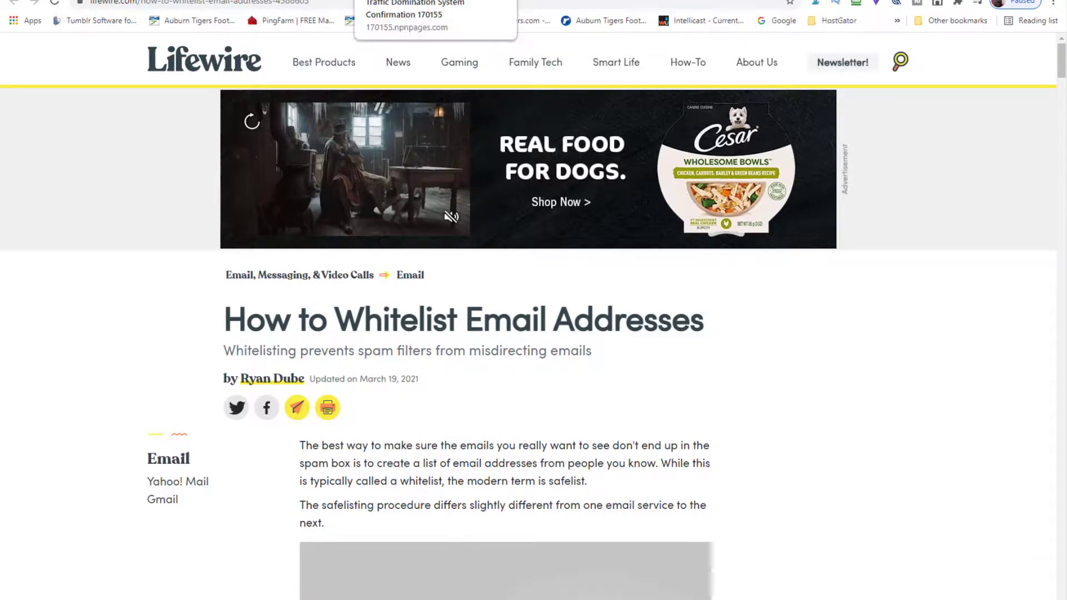
Check the confirmation page and the Geru funnel diagram, then move to the Gmail tab
click(478, 0)
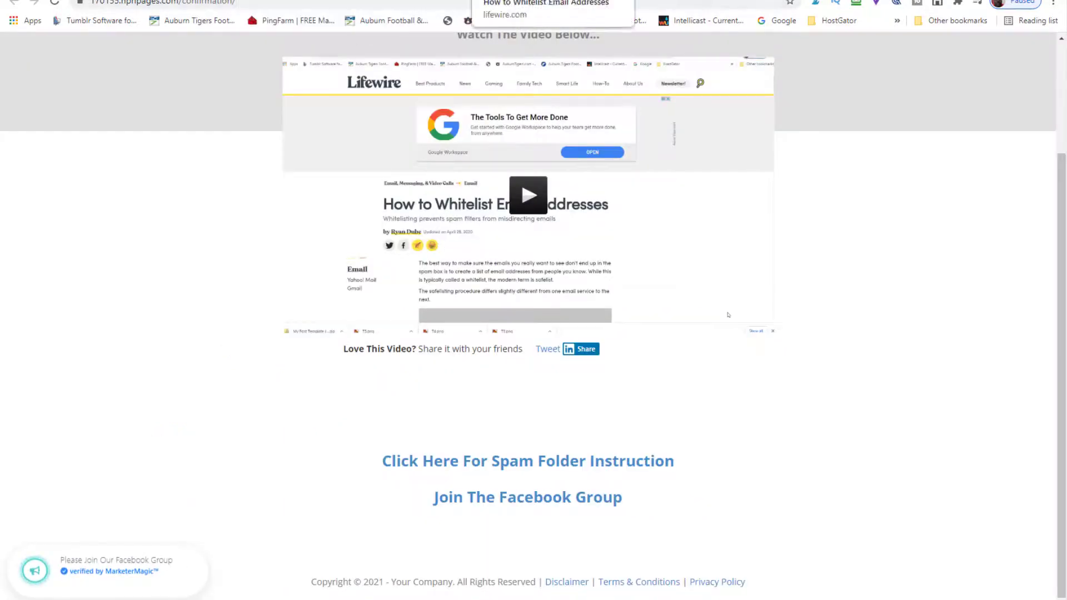
click(845, 0)
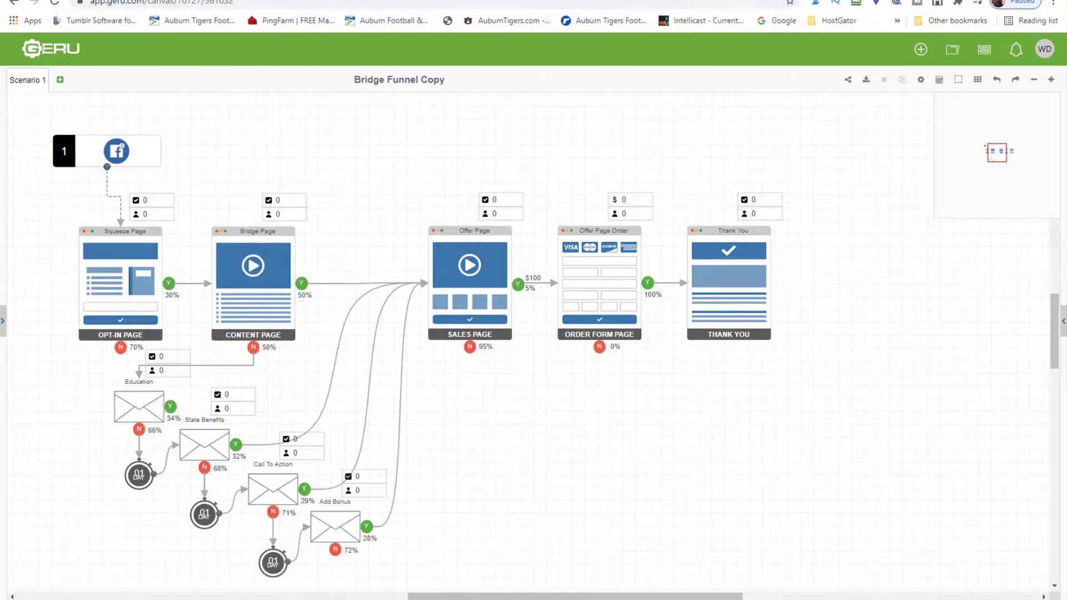
key(ctrl+Tab)
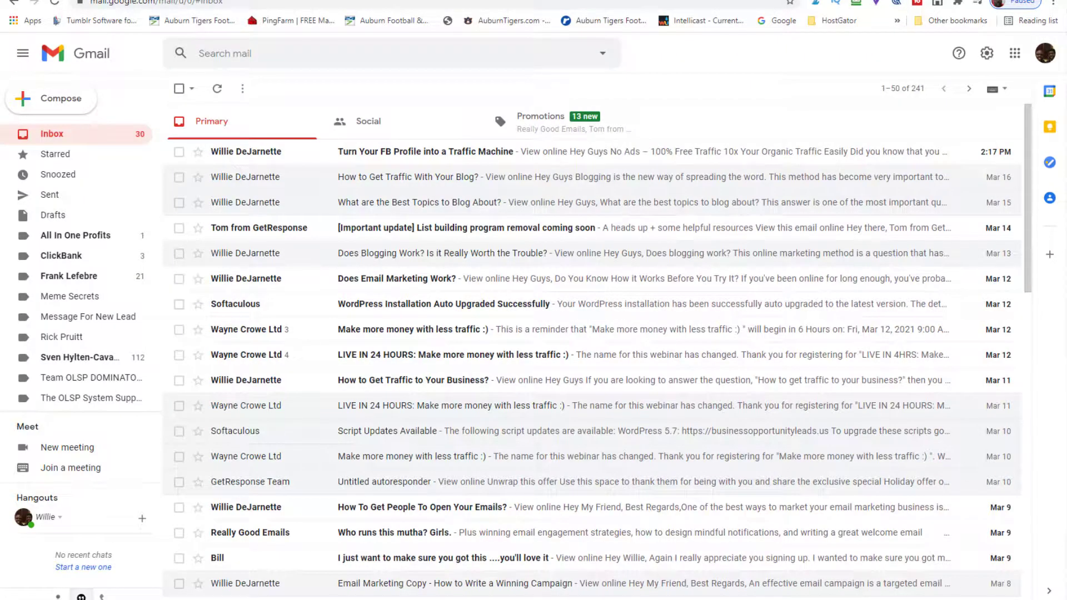